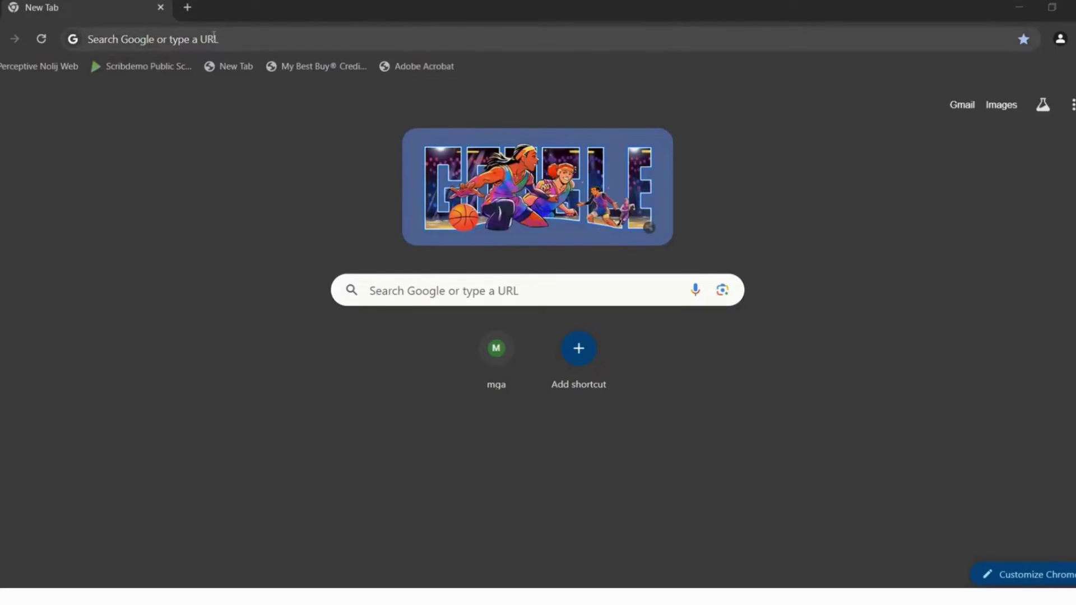
left_click(214, 36)
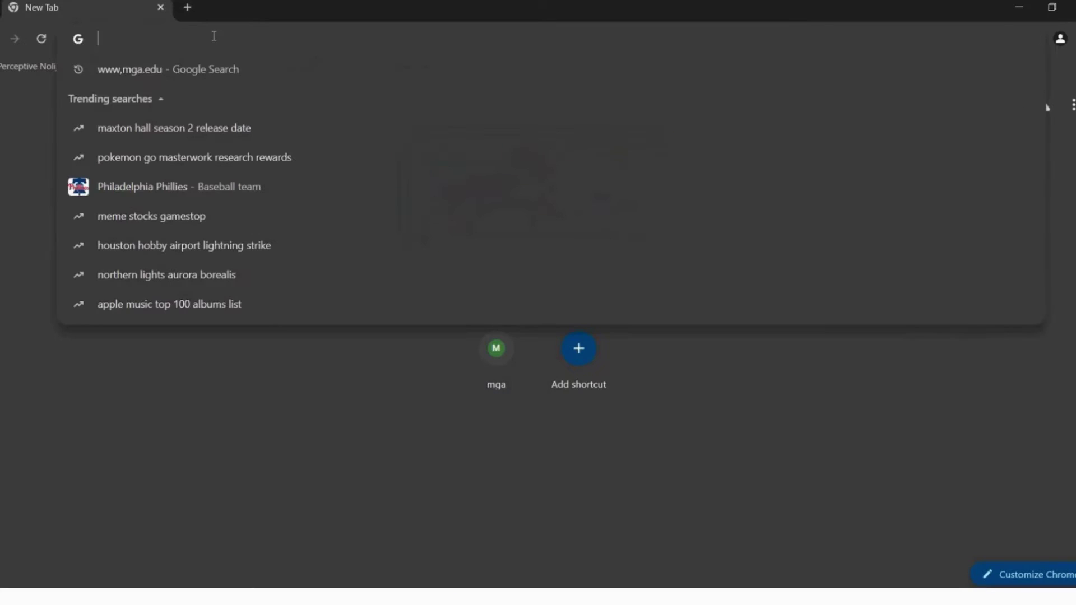
type("www")
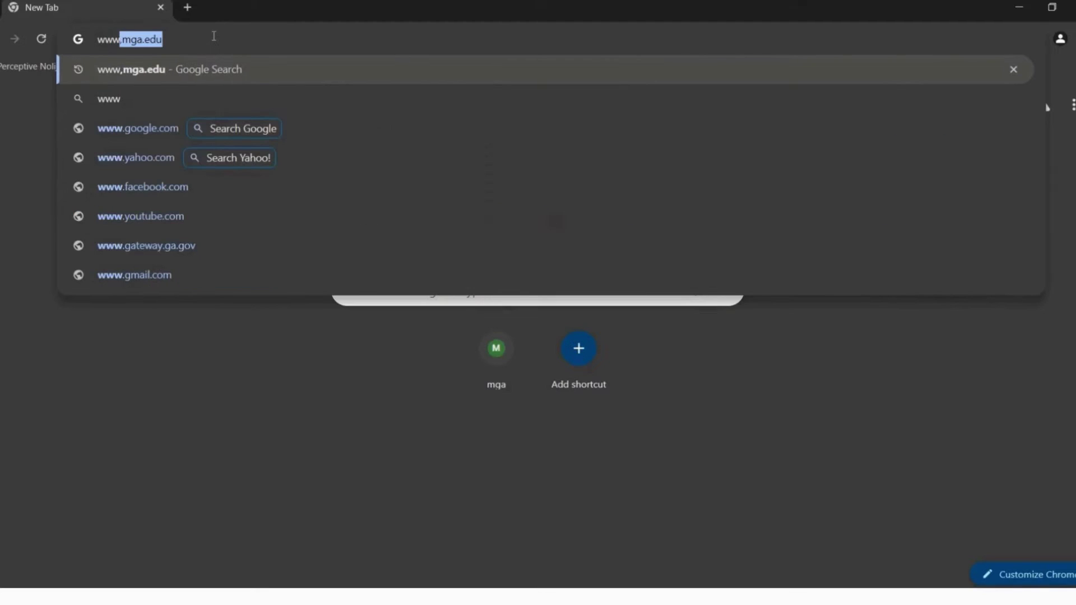
type(".m")
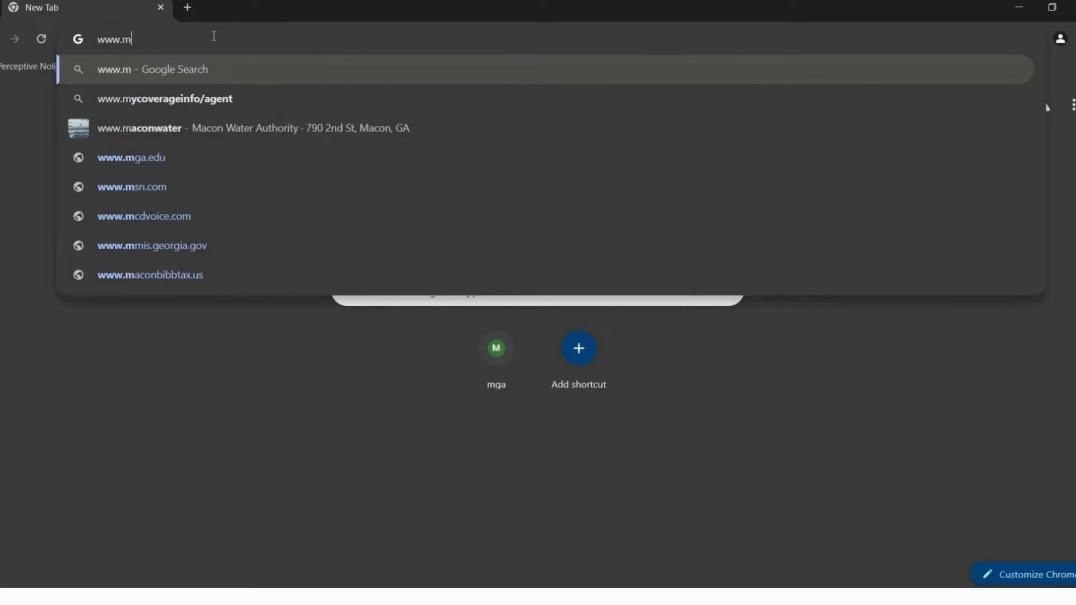
type("ga.edu")
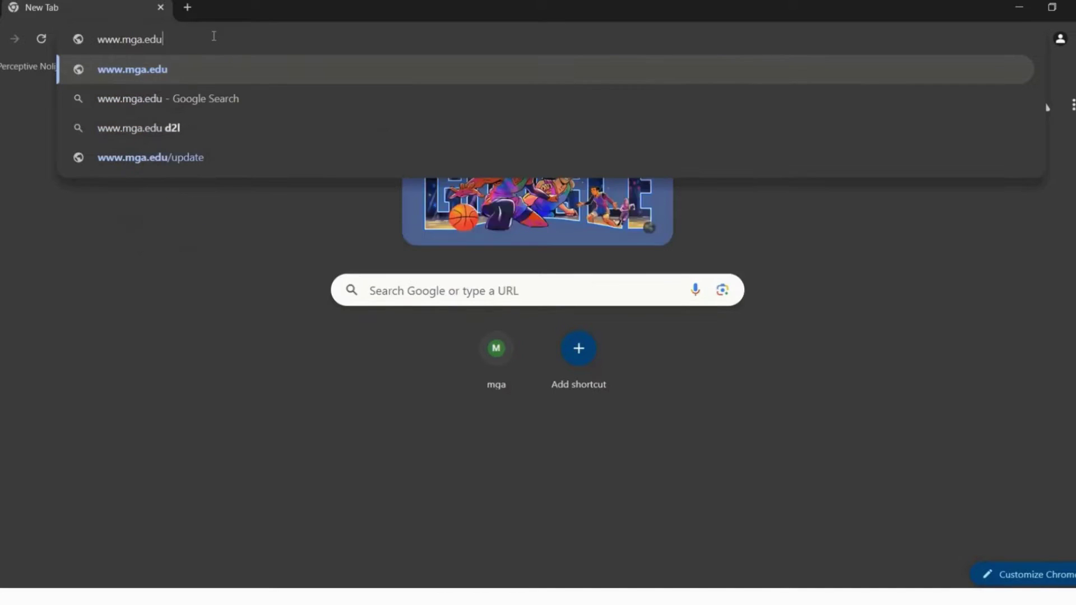
key("Return")
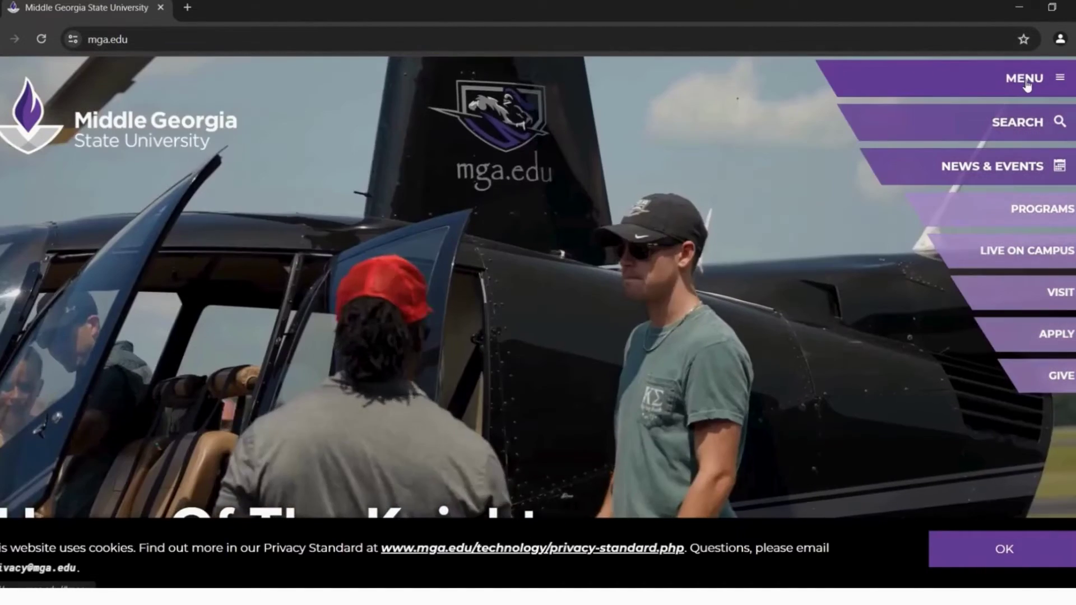
Open the Current Students page from the site's MENU side panel
left_click(1028, 78)
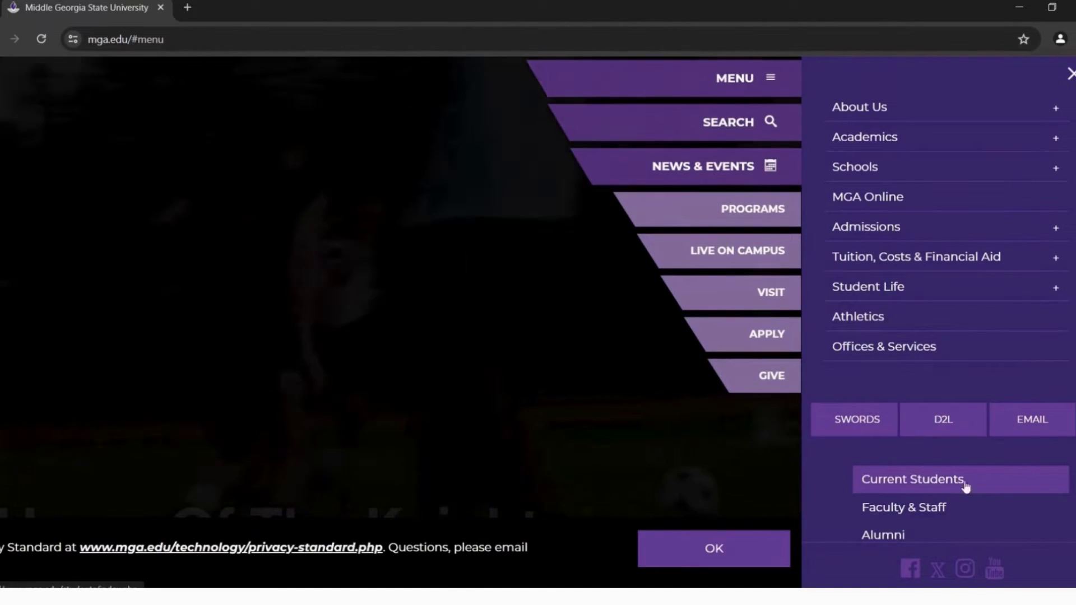
left_click(866, 481)
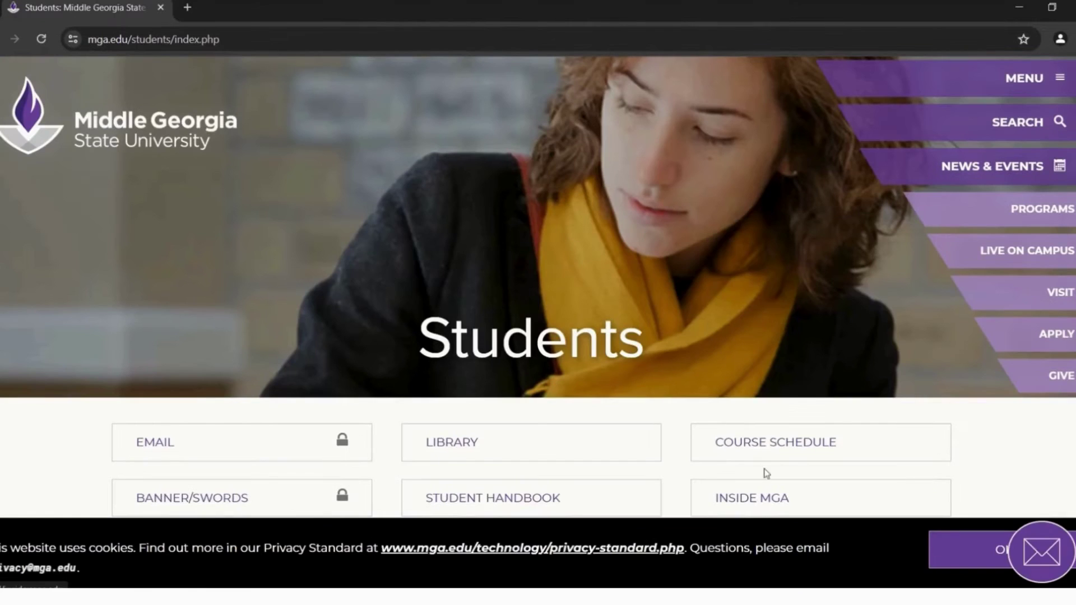
scroll(236, 418, "down", 2)
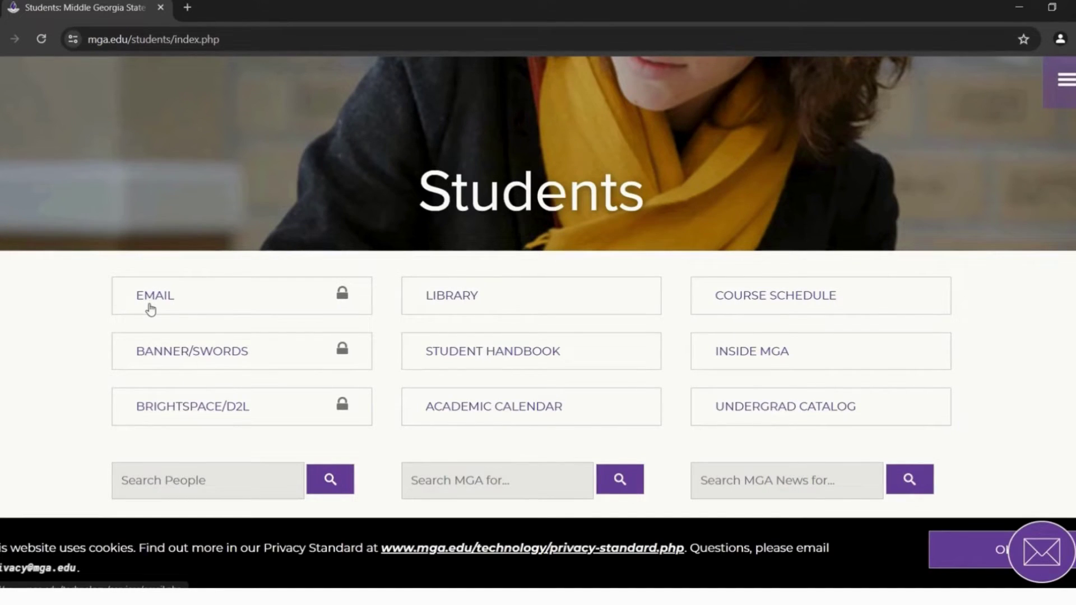
Open the EMAIL information page and follow the FACULTY/STAFF/STUDENTS Email Login link
left_click(151, 309)
scroll(149, 304, "down", 5)
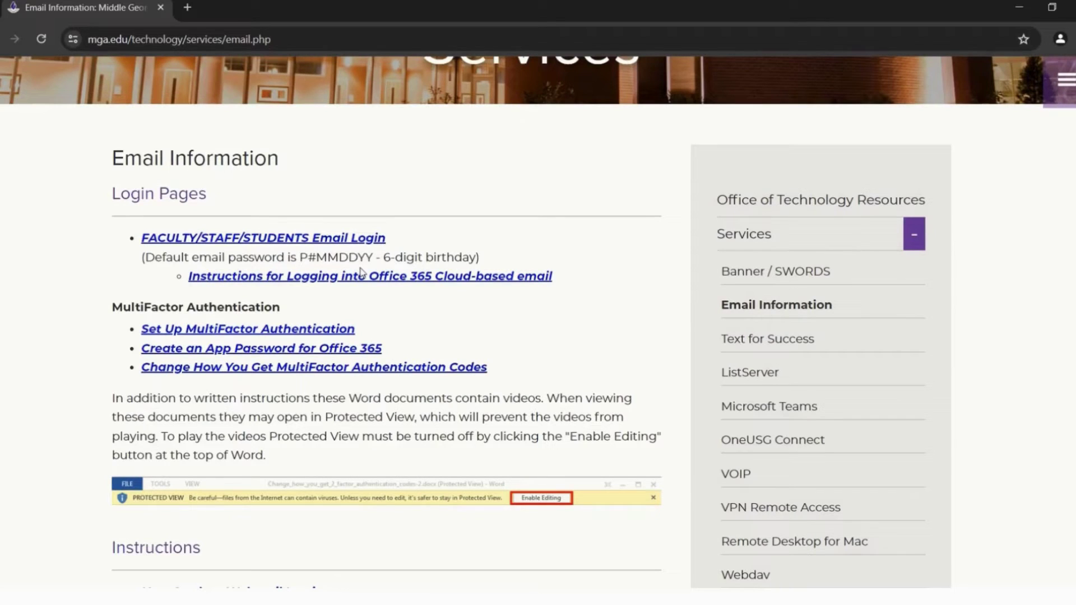
left_click(287, 243)
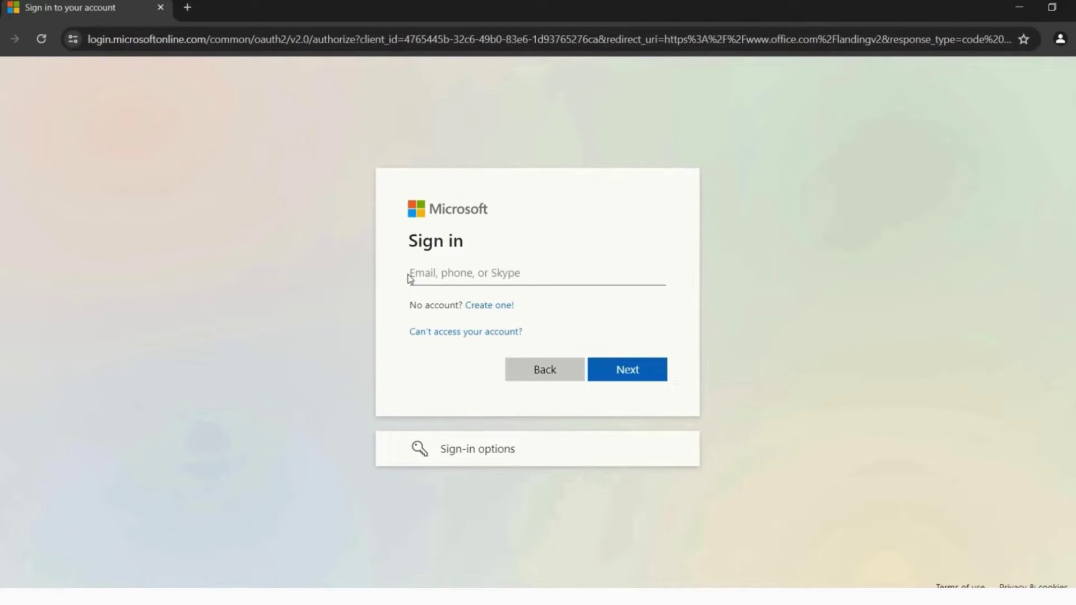
Sign in with the student's MGA email address and account password
left_click(430, 264)
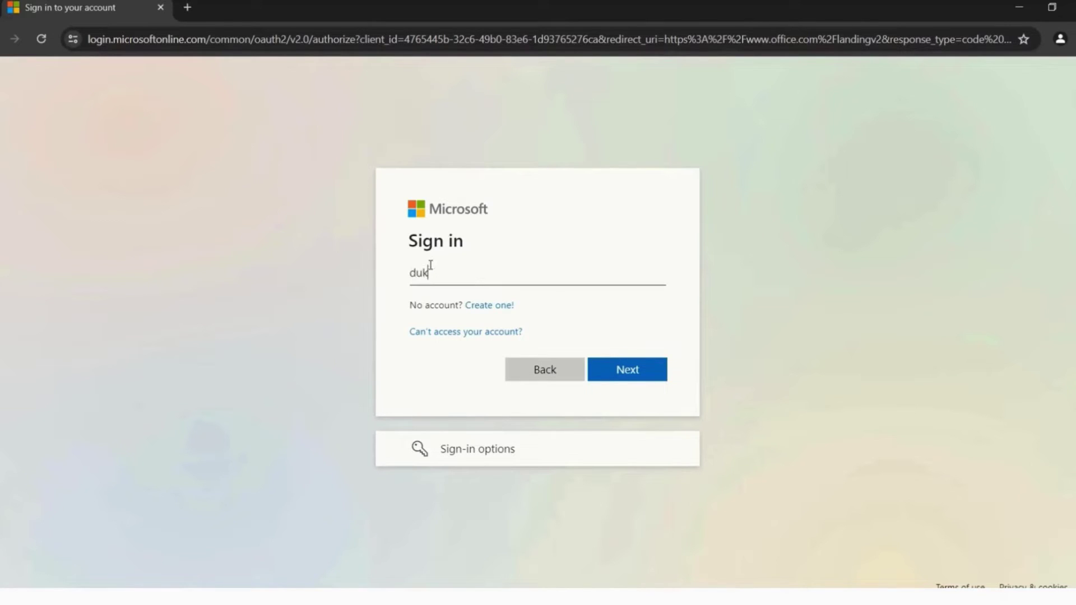
left_click(660, 377)
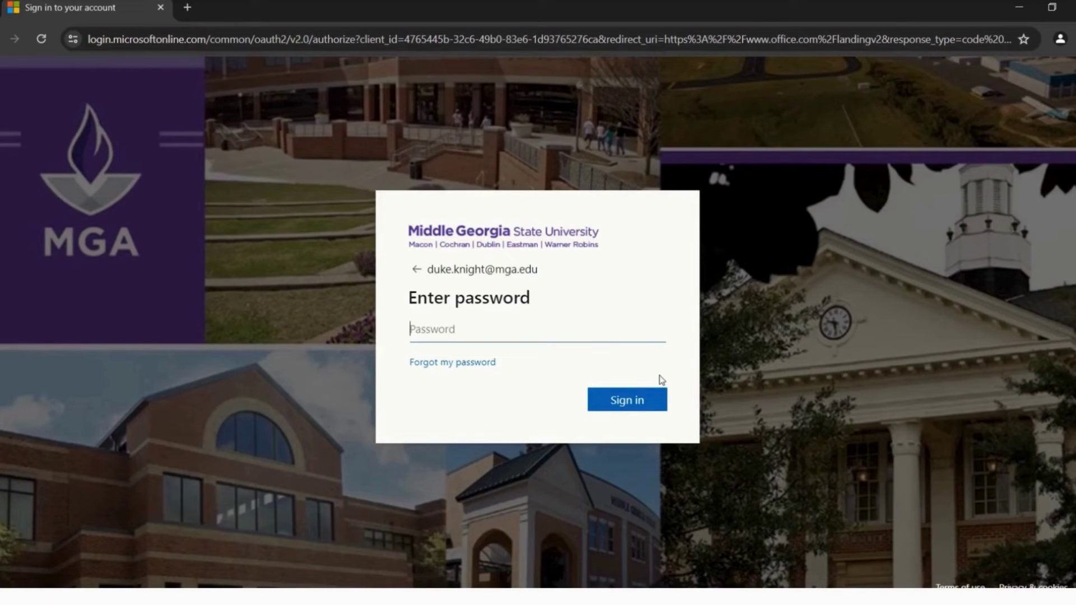
type("••••••••")
left_click(650, 409)
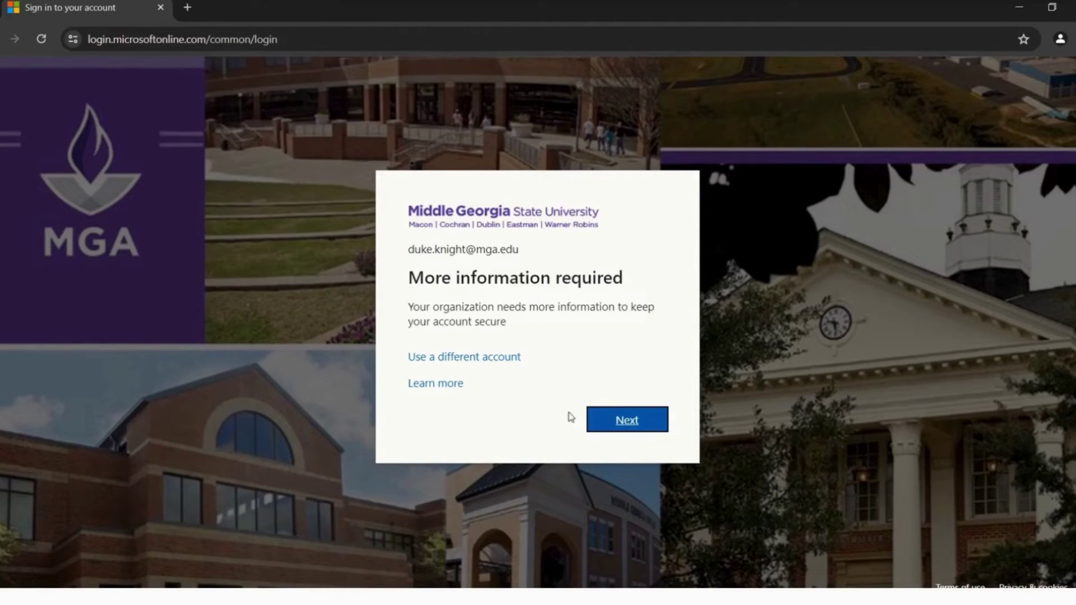
Choose Phone instead of the Authenticator app as the first security method
left_click(623, 432)
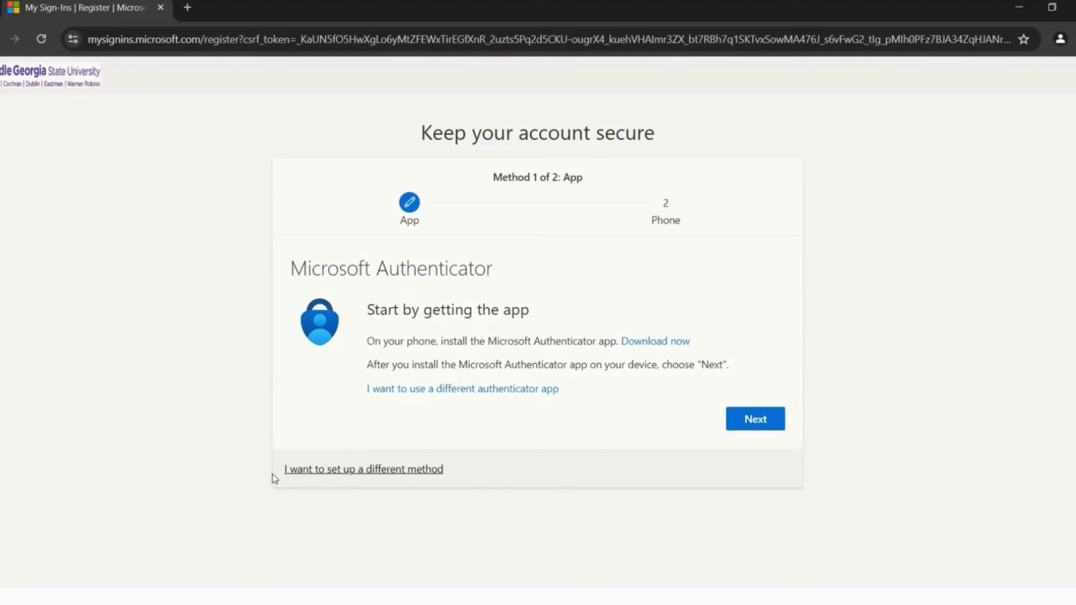
left_click(301, 473)
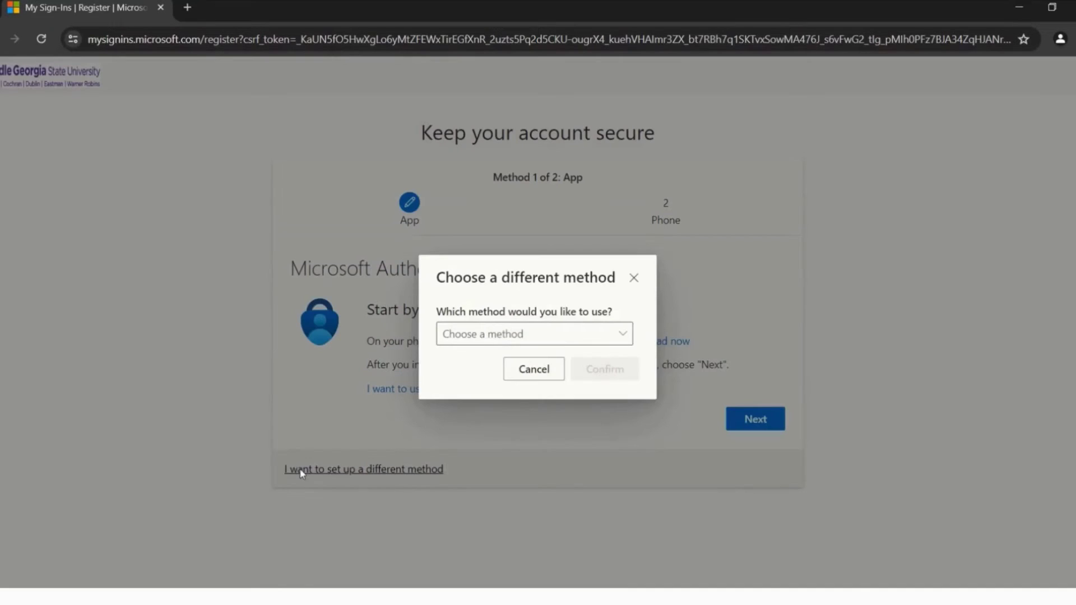
left_click(622, 336)
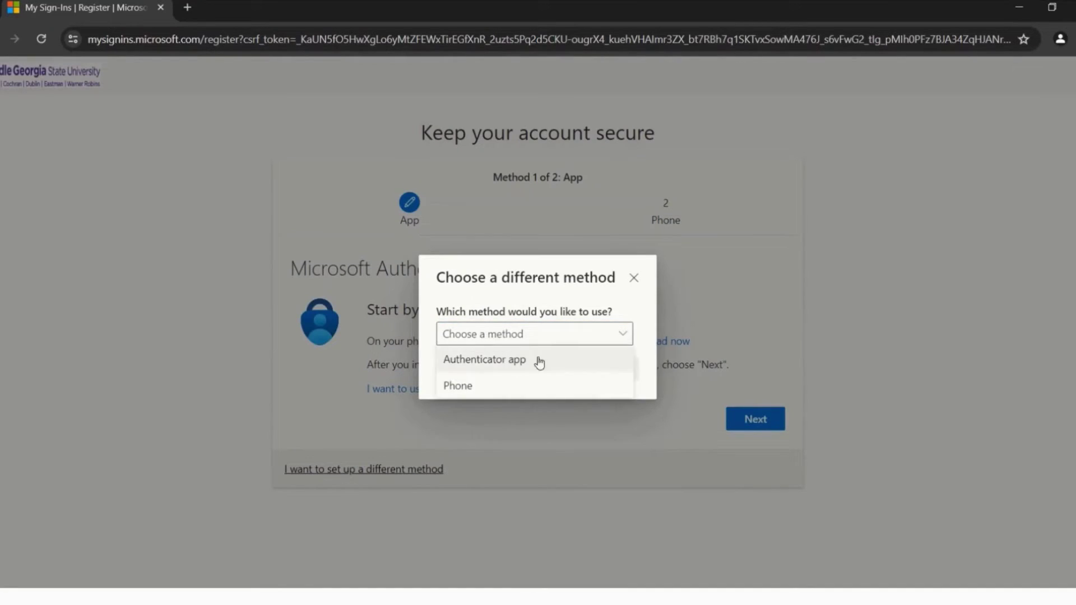
left_click(504, 387)
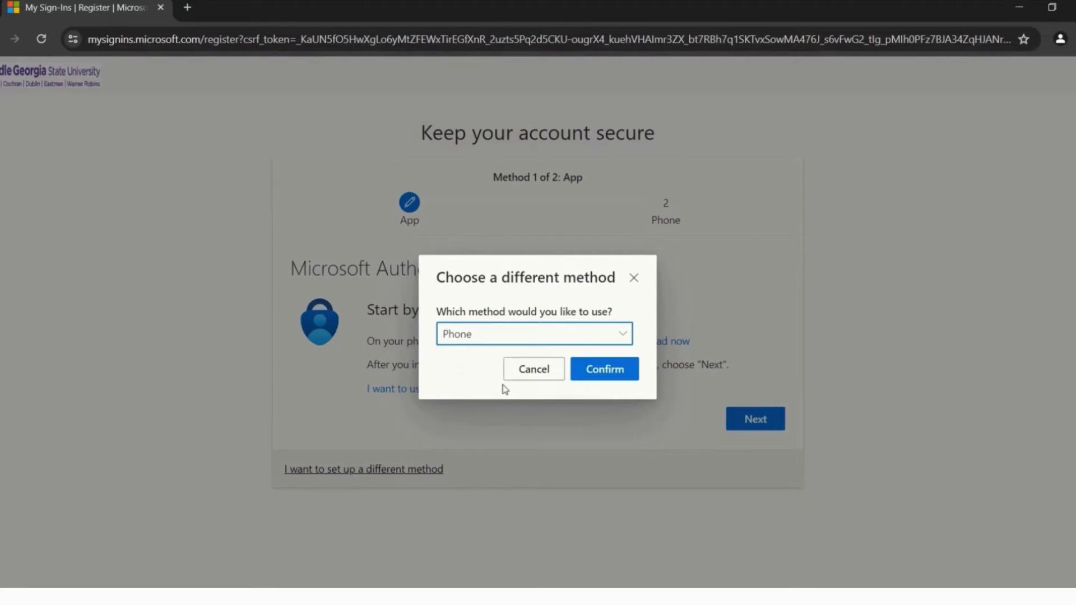
left_click(590, 375)
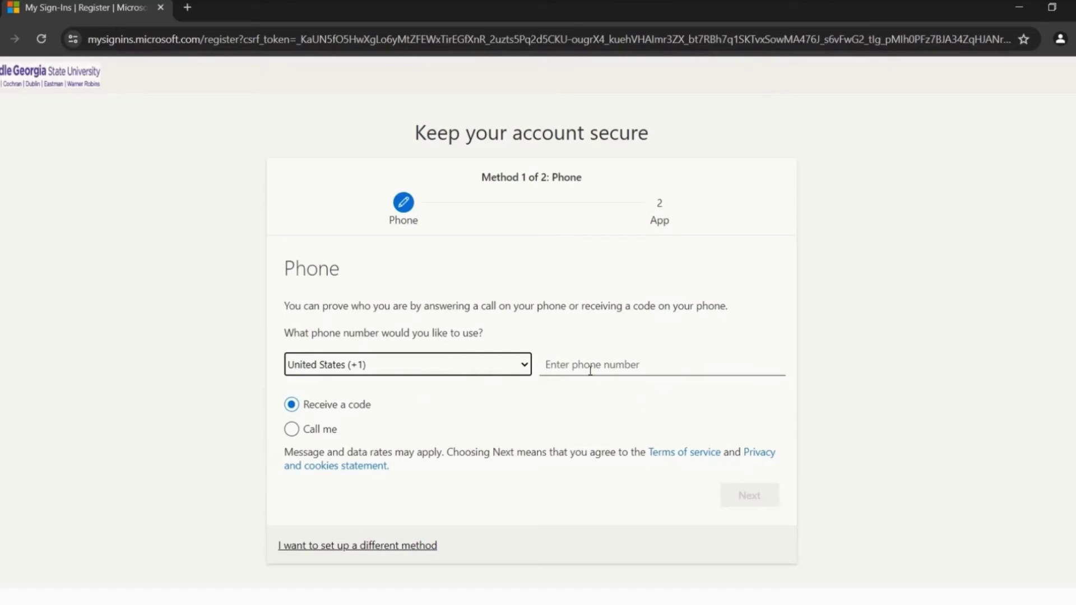
Enter the student's mobile phone number to receive a text verification code
left_click(592, 367)
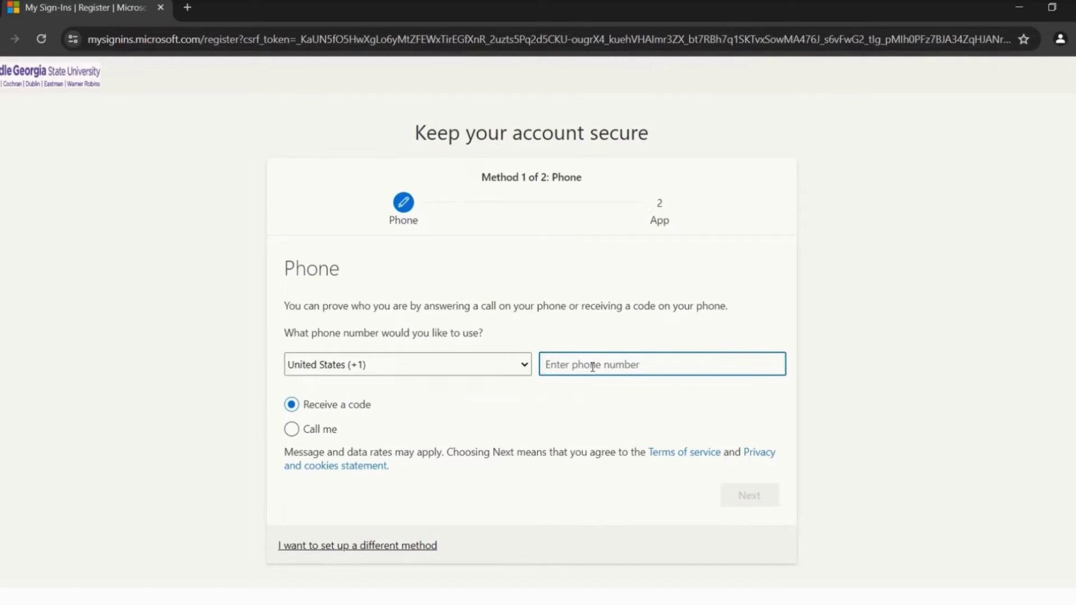
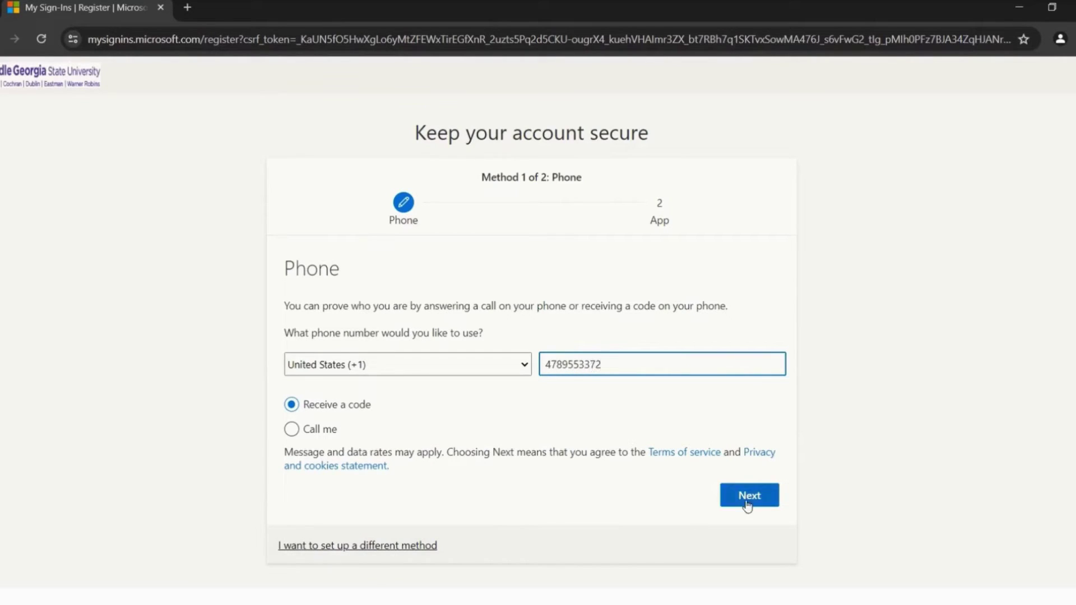
left_click(749, 501)
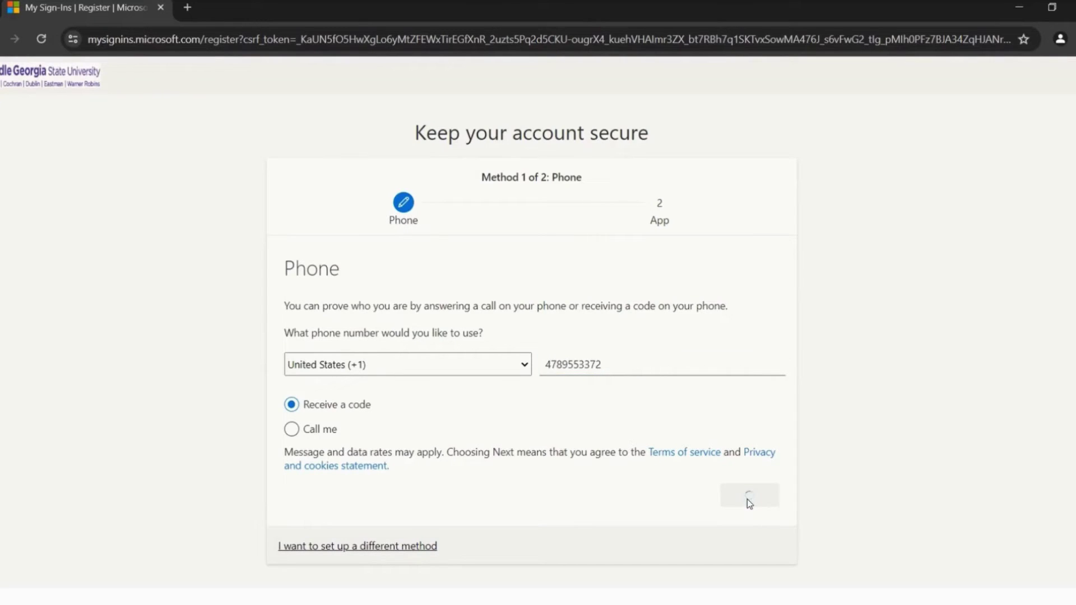
Enter the texted 6-digit code to verify the phone and continue
left_click(320, 327)
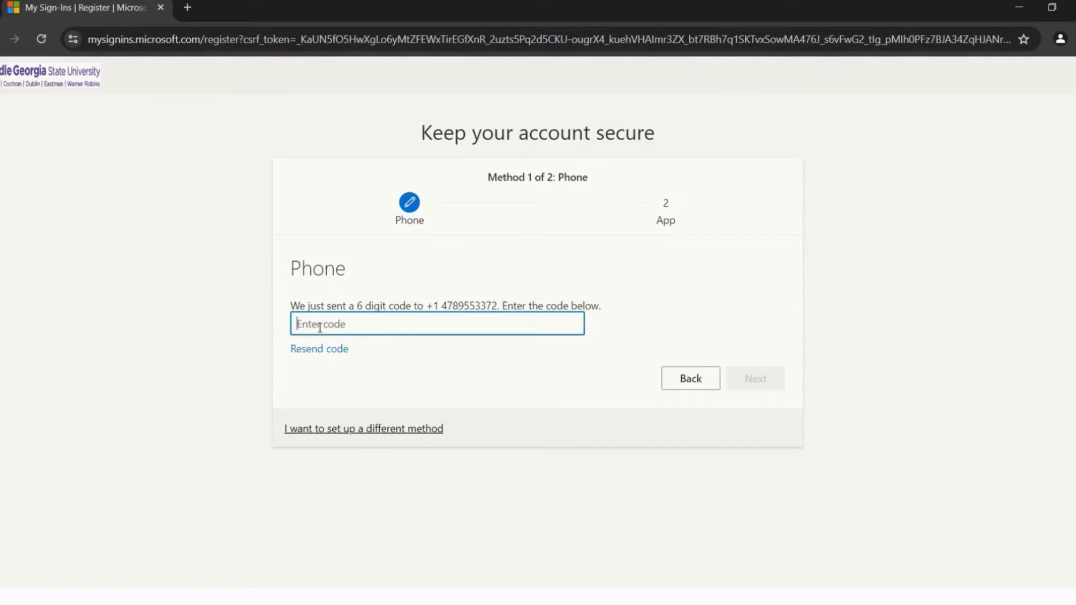
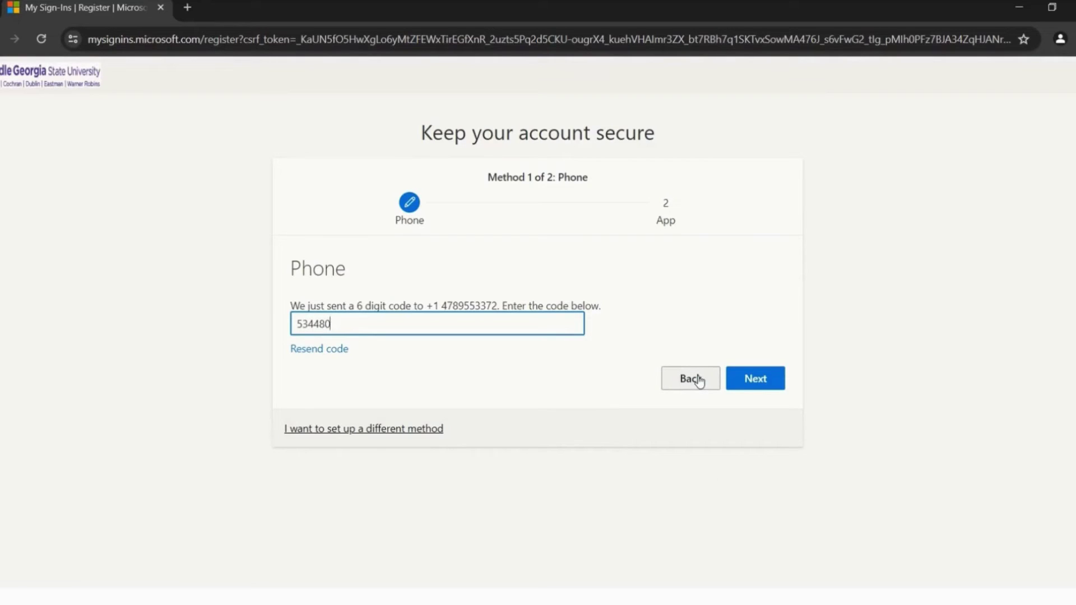
left_click(745, 380)
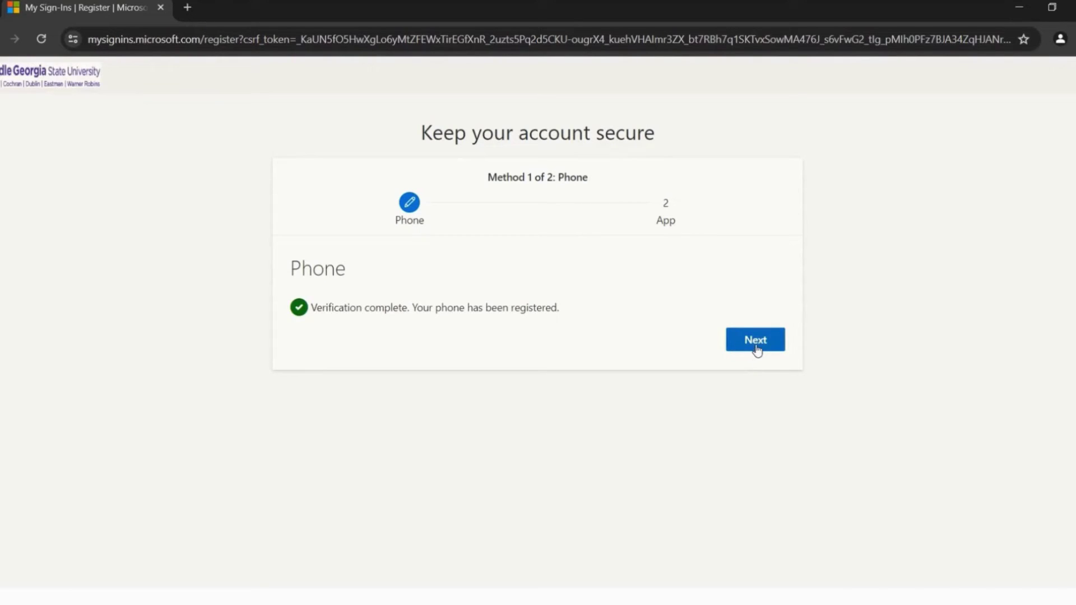
left_click(757, 342)
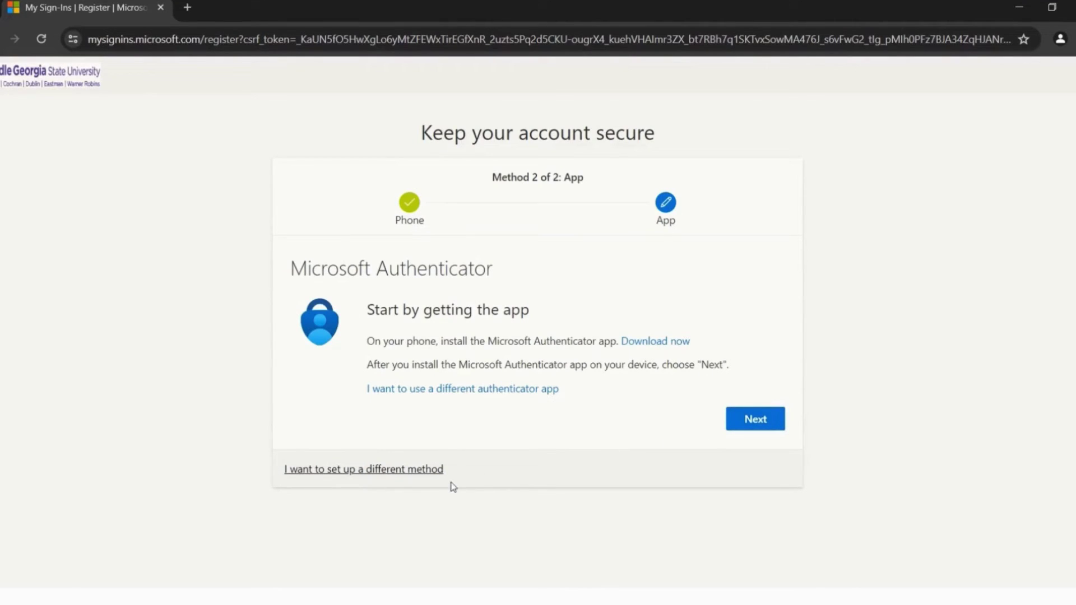
Switch the second security method from the Authenticator app to Email
left_click(405, 471)
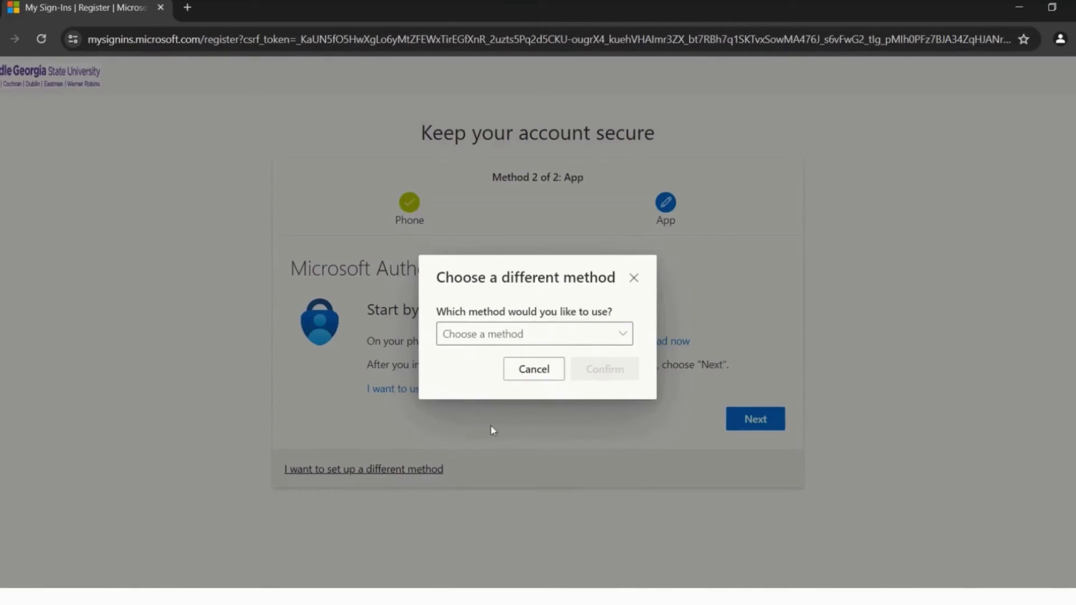
left_click(624, 336)
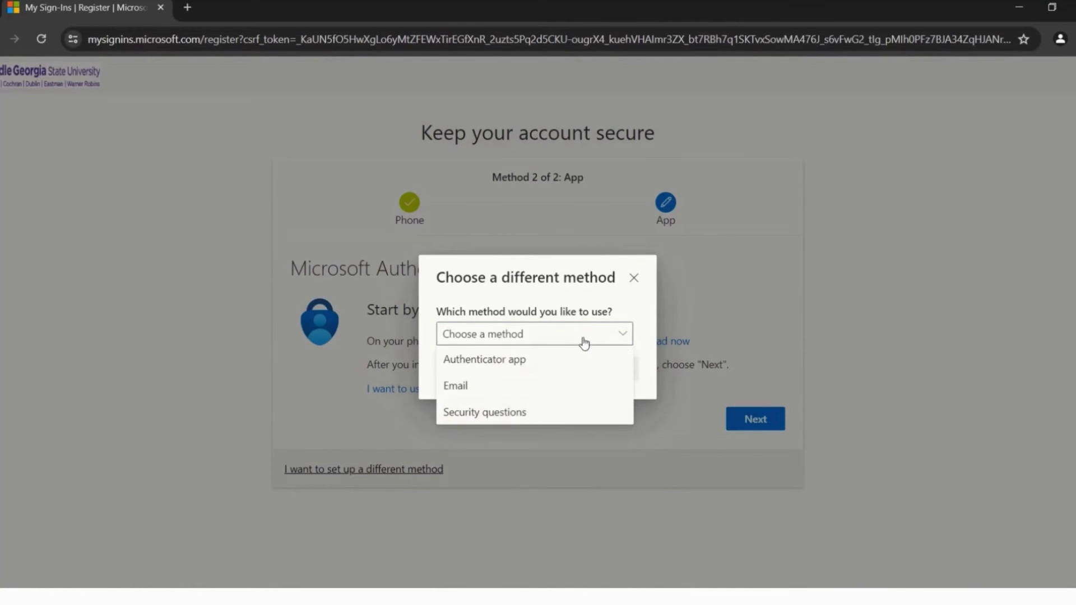
left_click(512, 387)
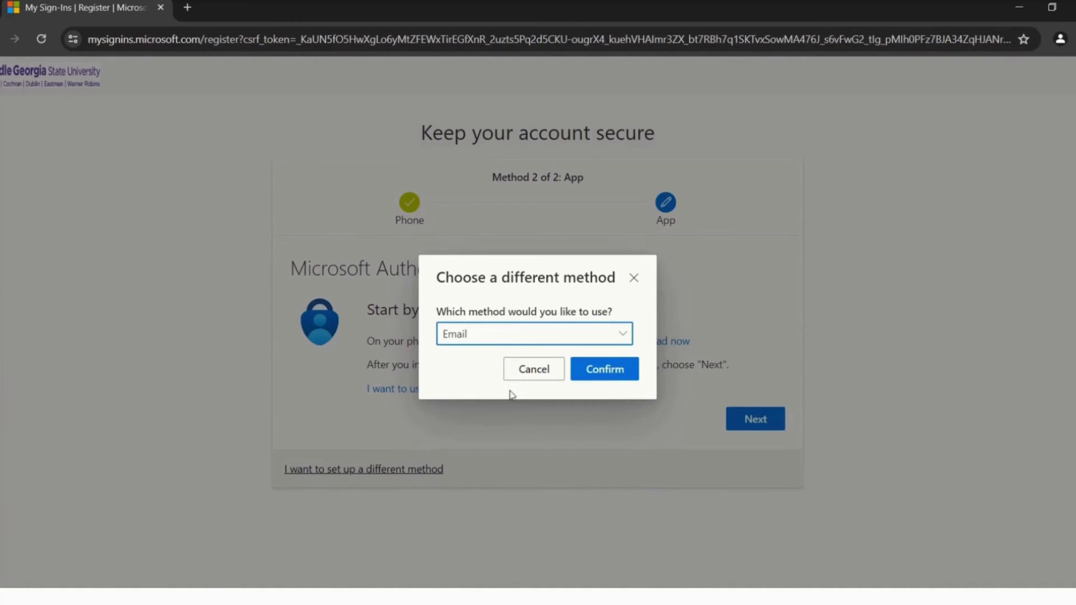
left_click(592, 375)
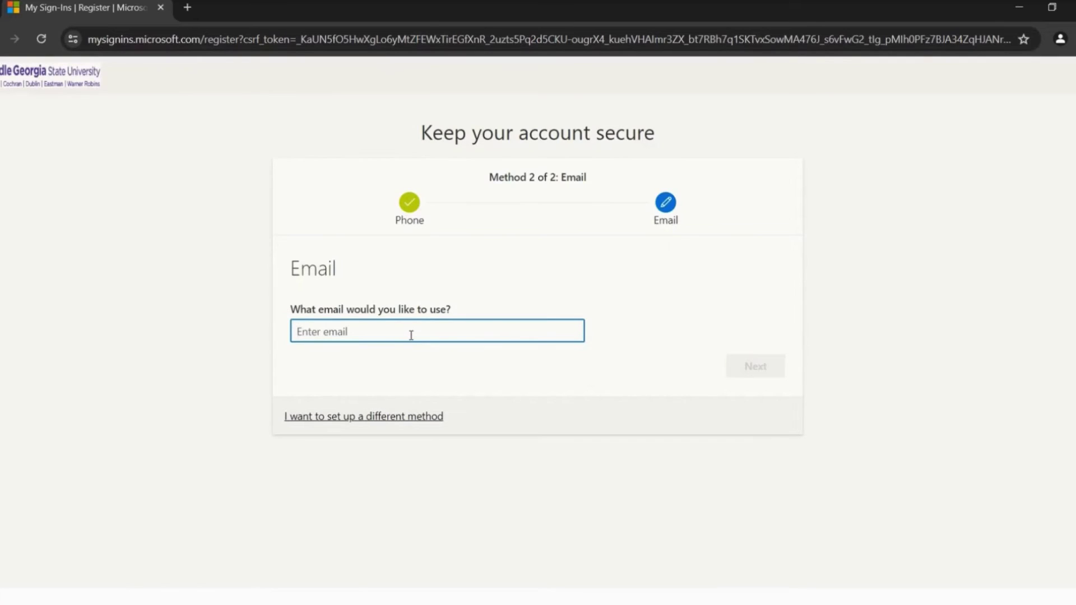
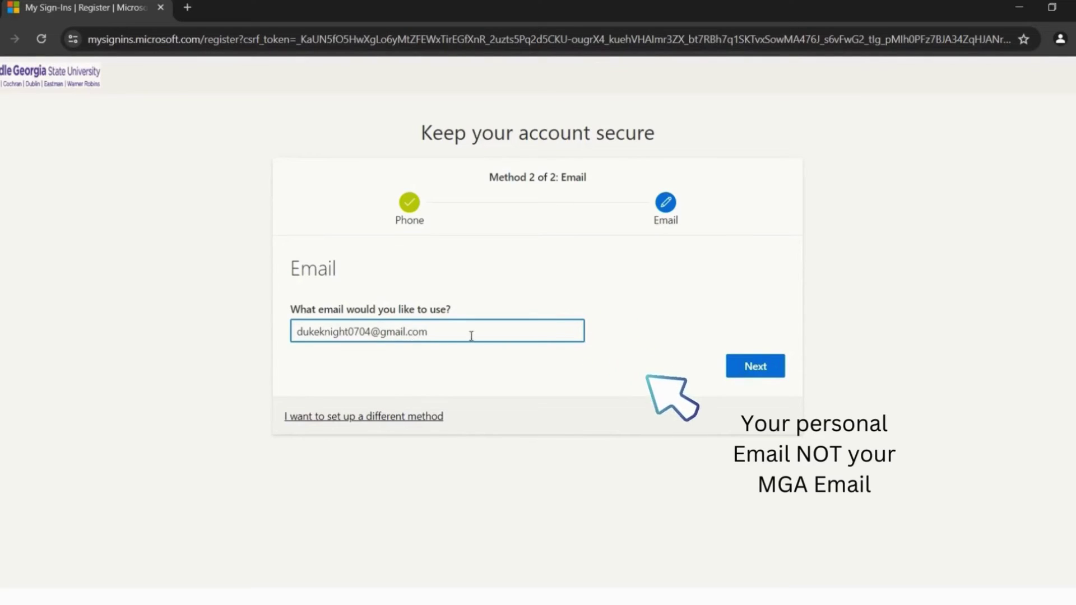
Register the student's personal email address and verify it with the emailed code
left_click(760, 368)
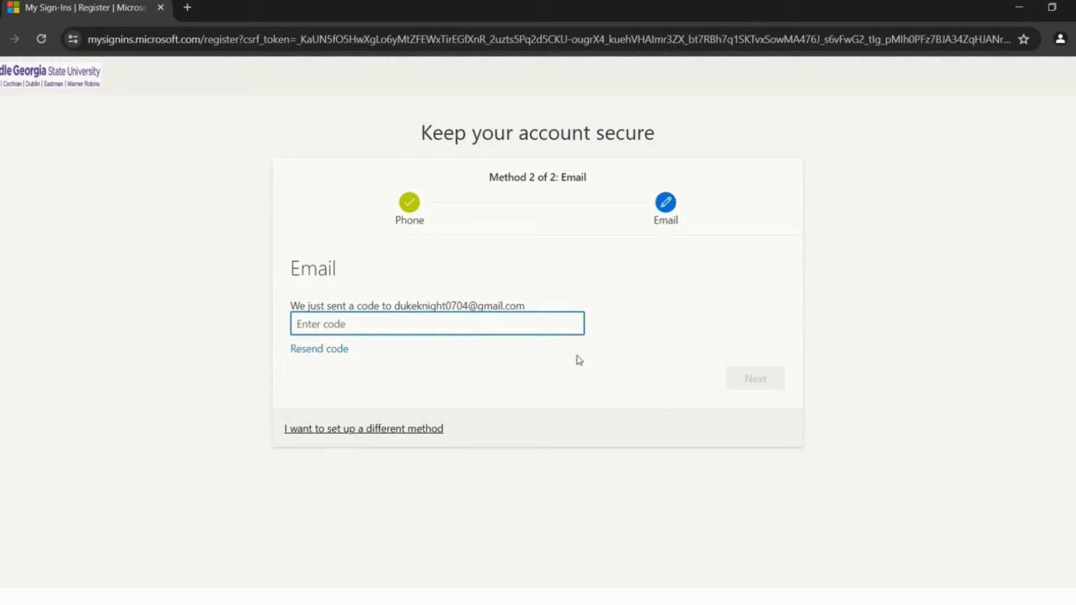
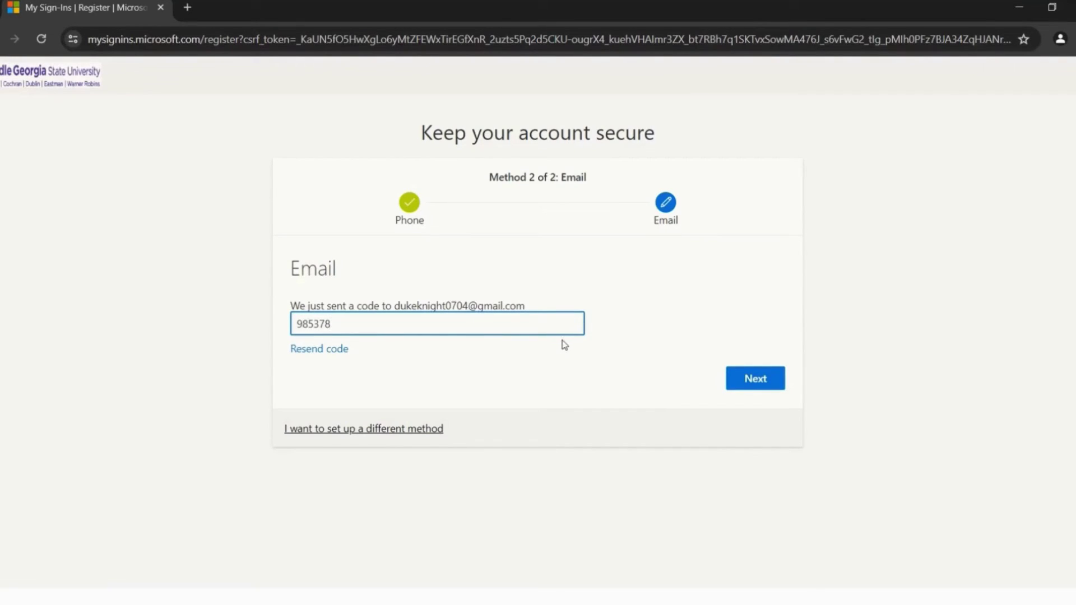
left_click(776, 384)
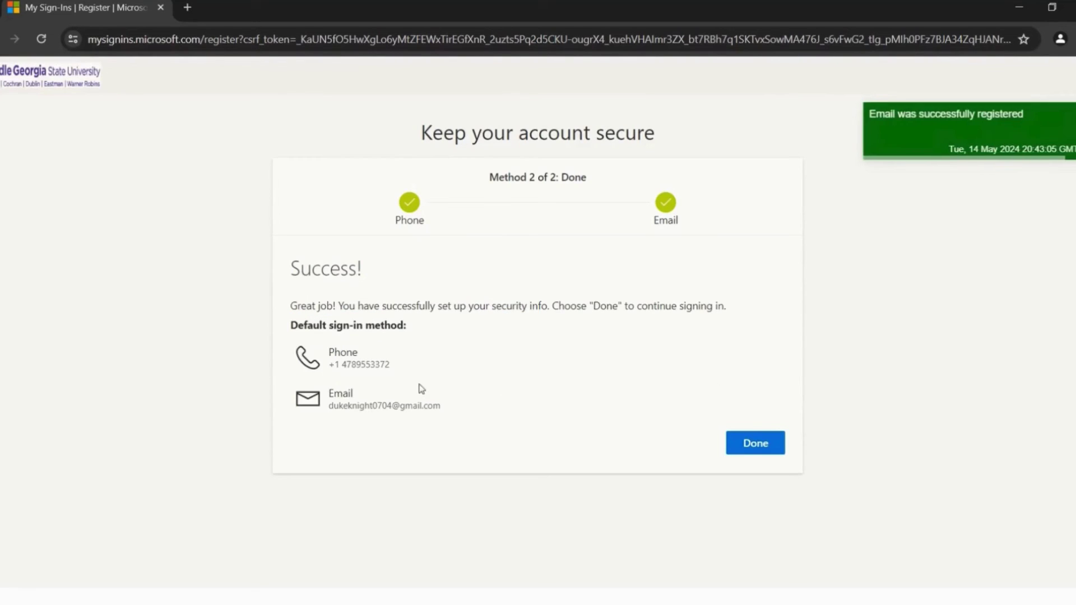
Finish security setup, then change the current password to a new confirmed one and sign in
left_click(746, 451)
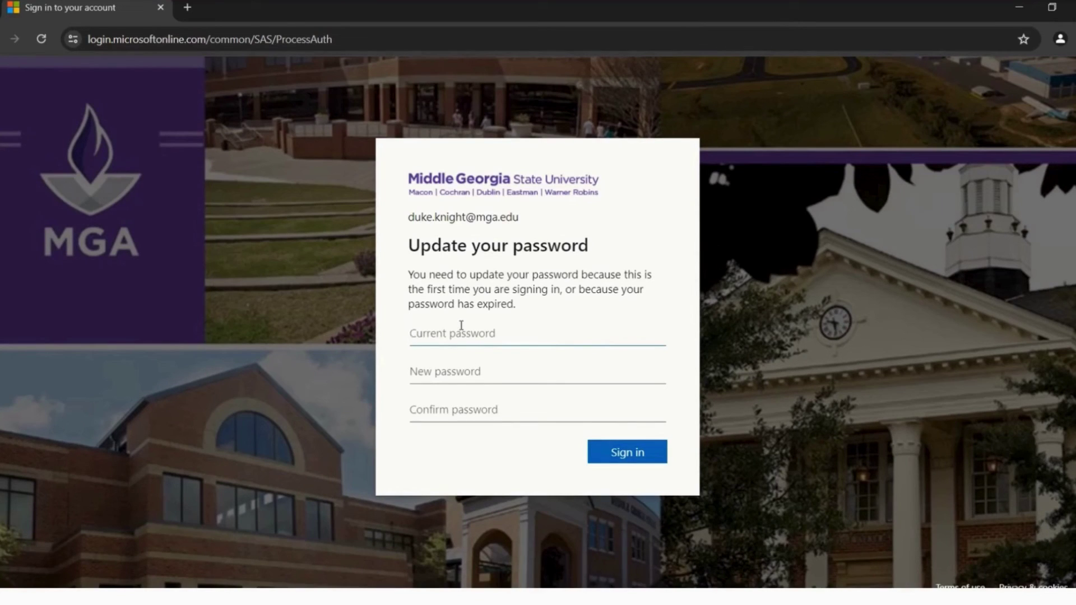
type("••••••••")
left_click(445, 370)
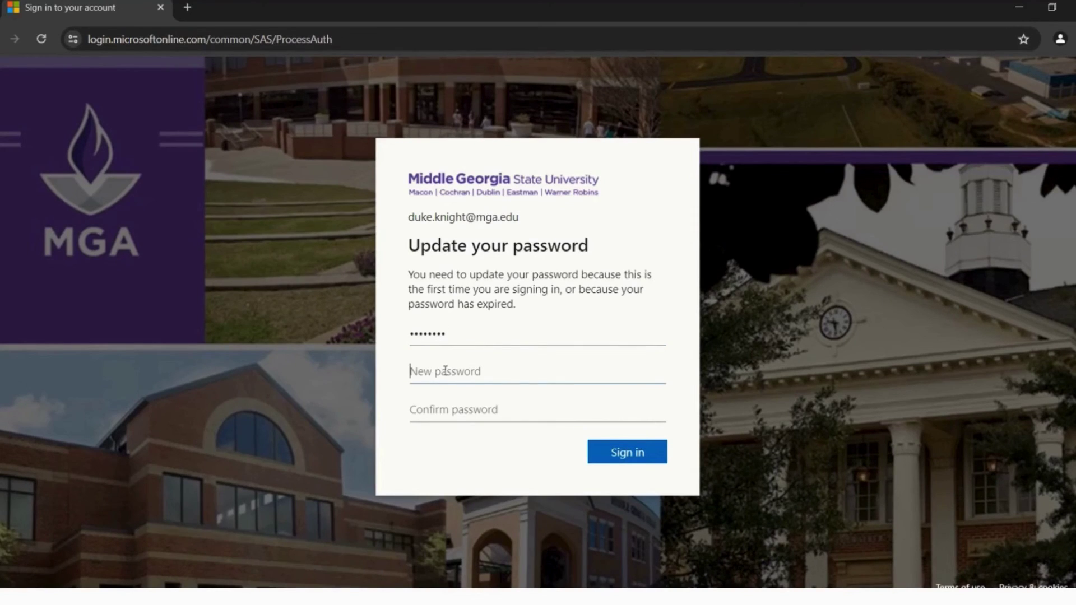
type("•••••••")
left_click(431, 399)
type("•••")
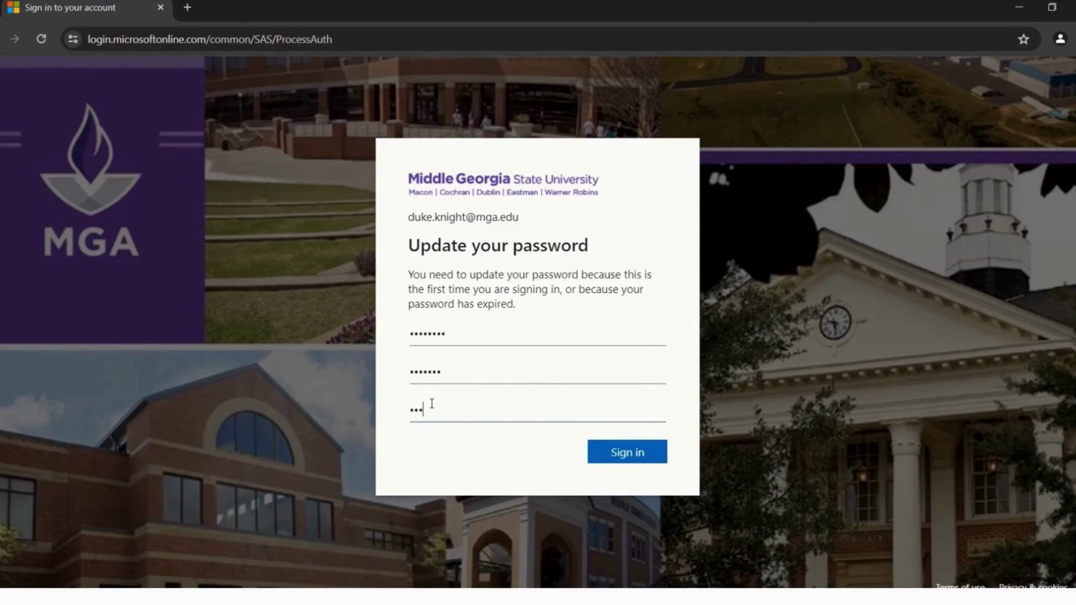
type("•••••")
left_click(600, 451)
left_click(649, 399)
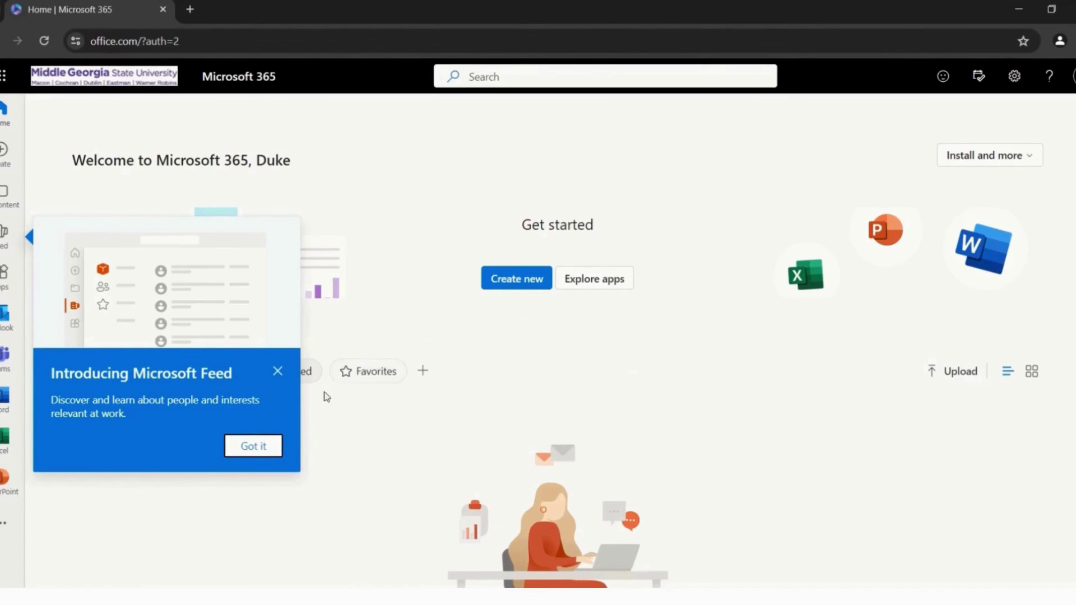
Dismiss the Microsoft Feed popup and launch Outlook from the left sidebar
left_click(259, 453)
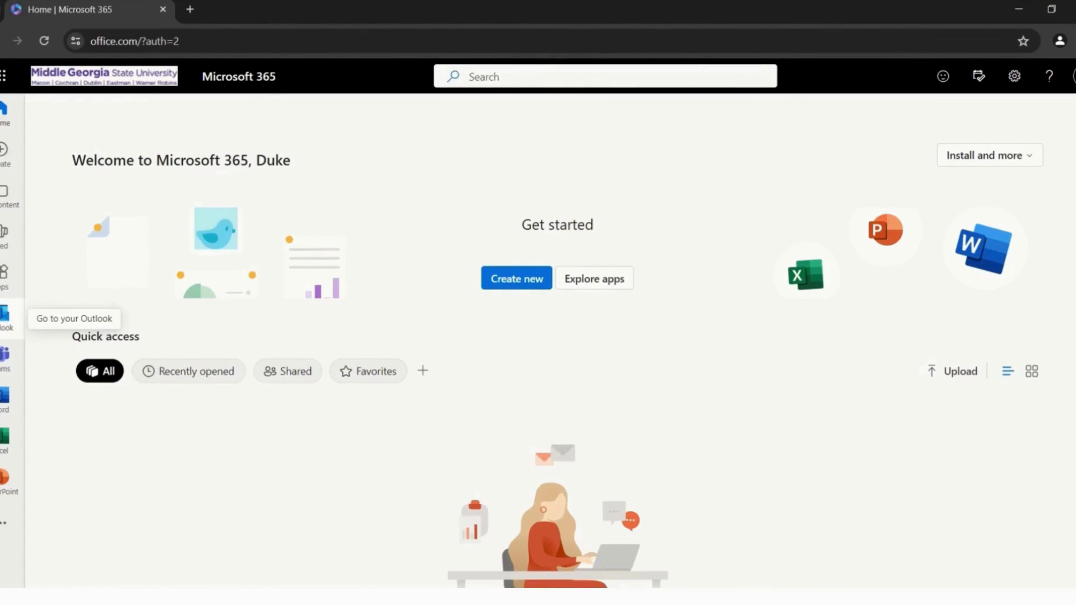
left_click(5, 328)
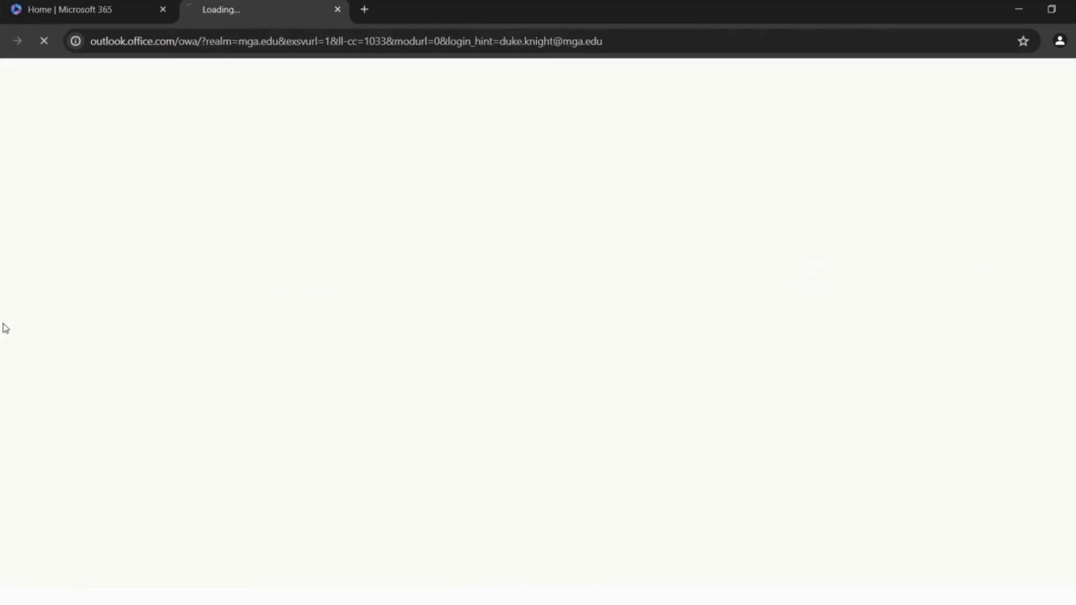